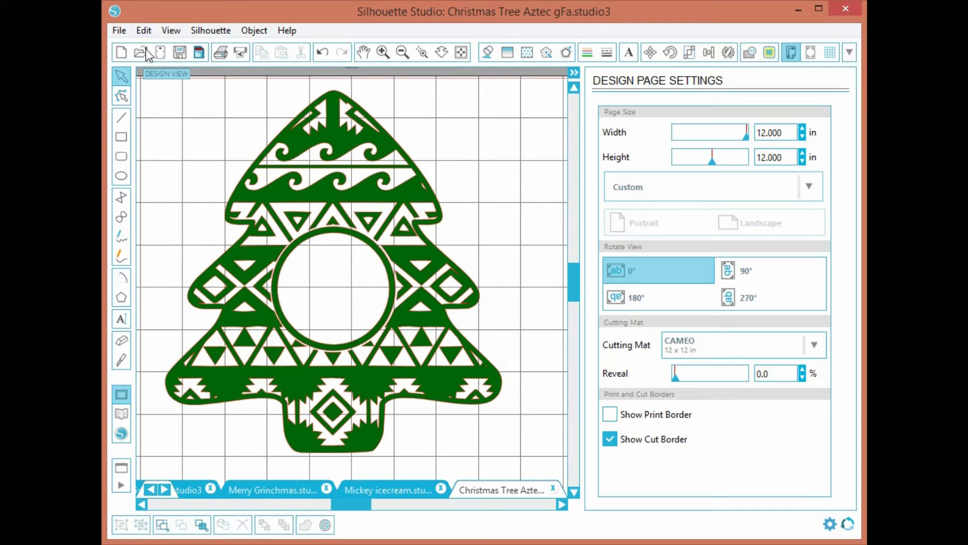
Print the Christmas Tree Aztec design from Silhouette Studio to the PrimoPDF printer.
{"action": "left_click", "coordinate": [217, 56]}
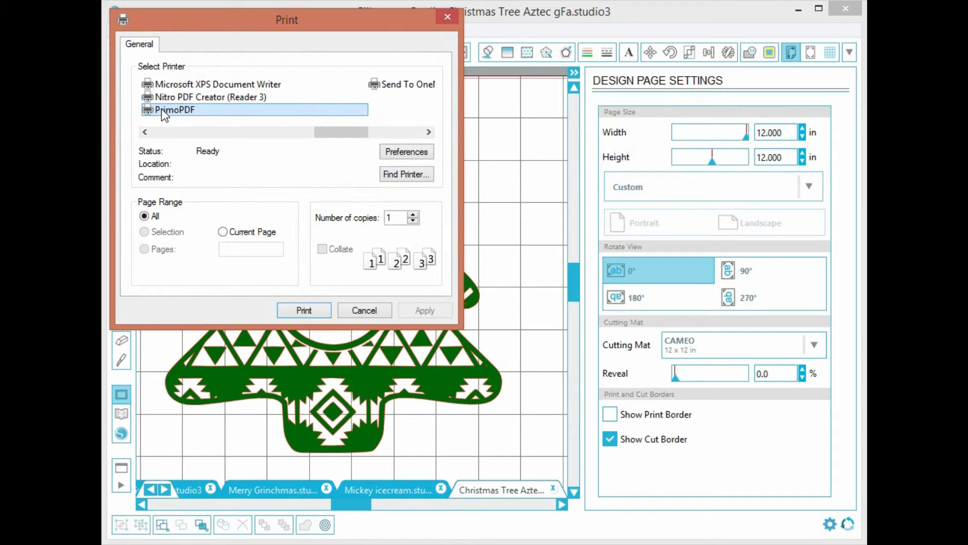
{"action": "left_click", "coordinate": [304, 309]}
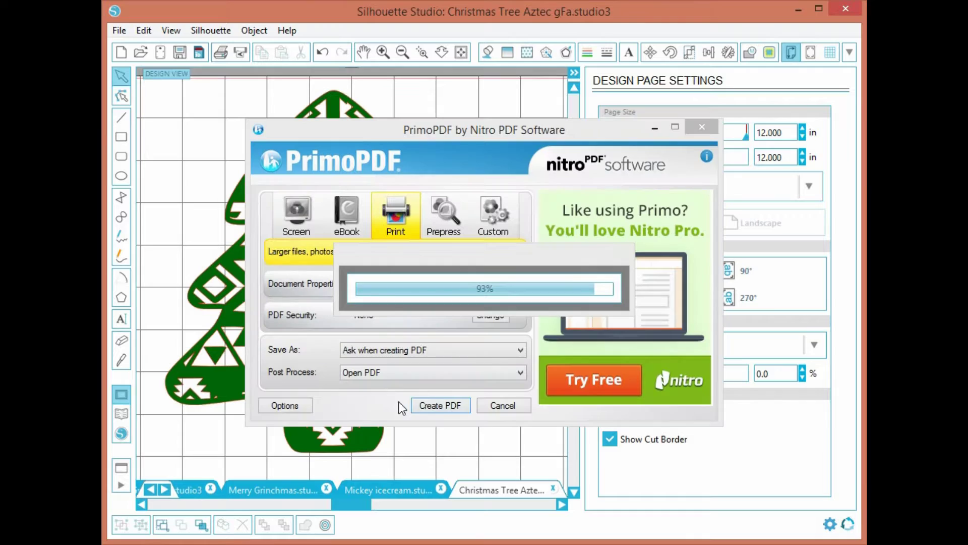
Create the PDF and save it on the Desktop as 'document azt tree', opening it for viewing.
{"action": "left_click", "coordinate": [437, 404]}
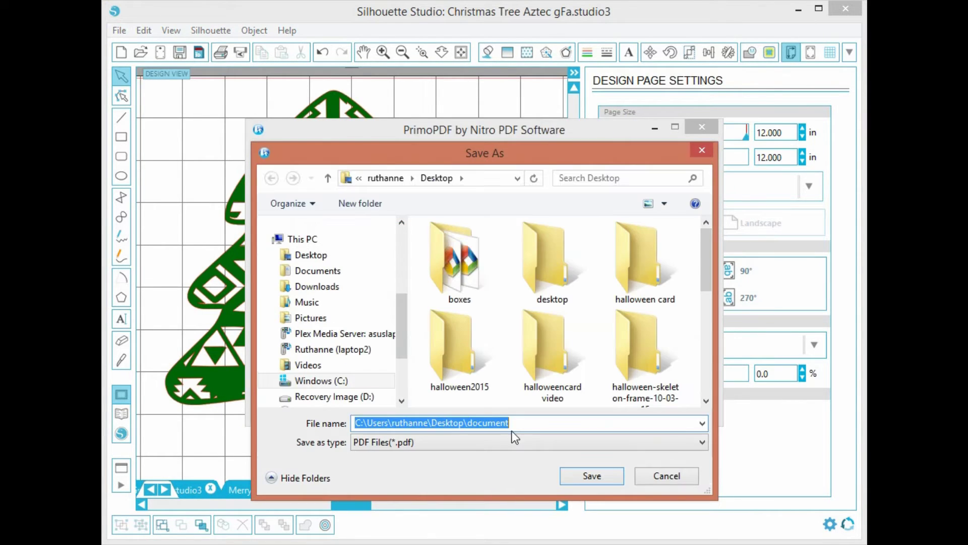
{"action": "left_click", "coordinate": [523, 426]}
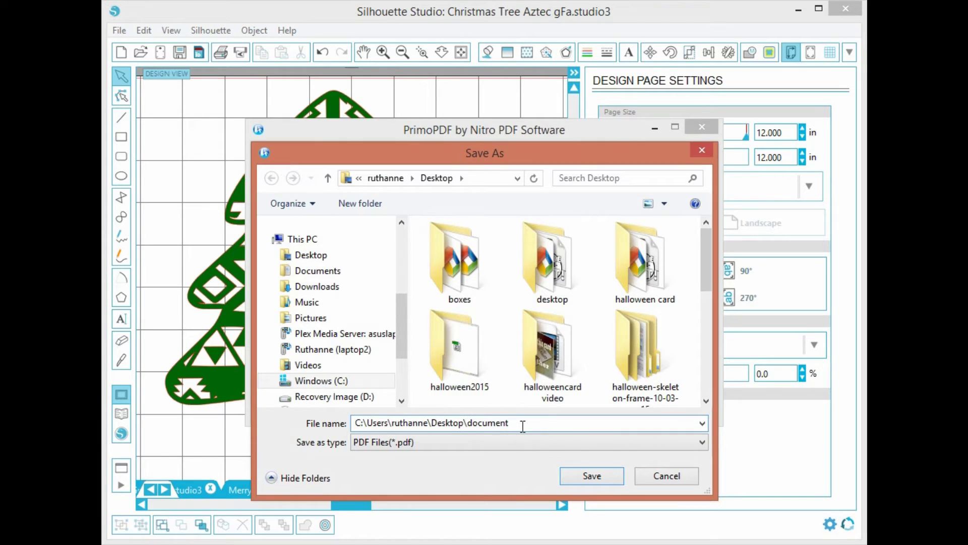
{"action": "type", "text": "azt tree"}
{"action": "key", "text": "Return"}
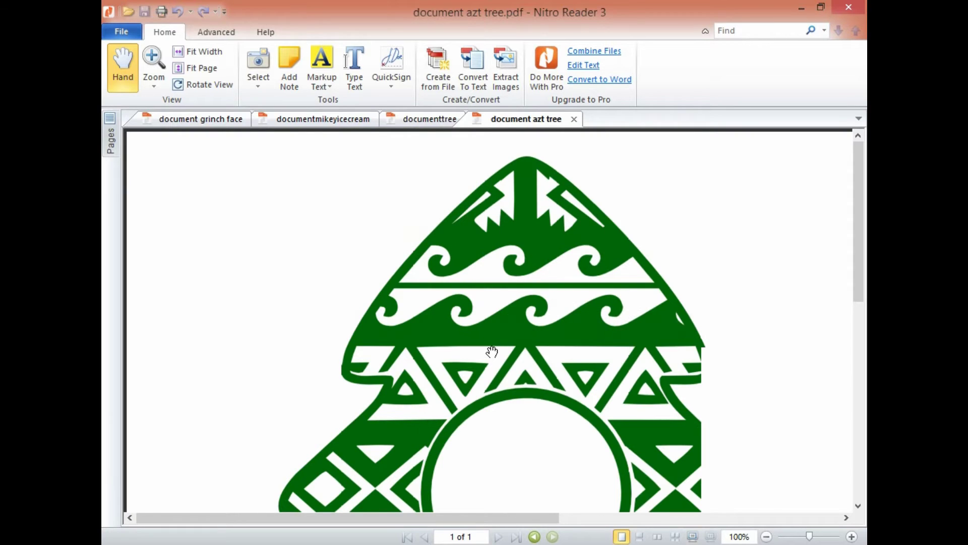
Zoom the tree PDF out to 50%, then to 60% in Nitro Reader.
{"action": "left_click", "coordinate": [746, 537]}
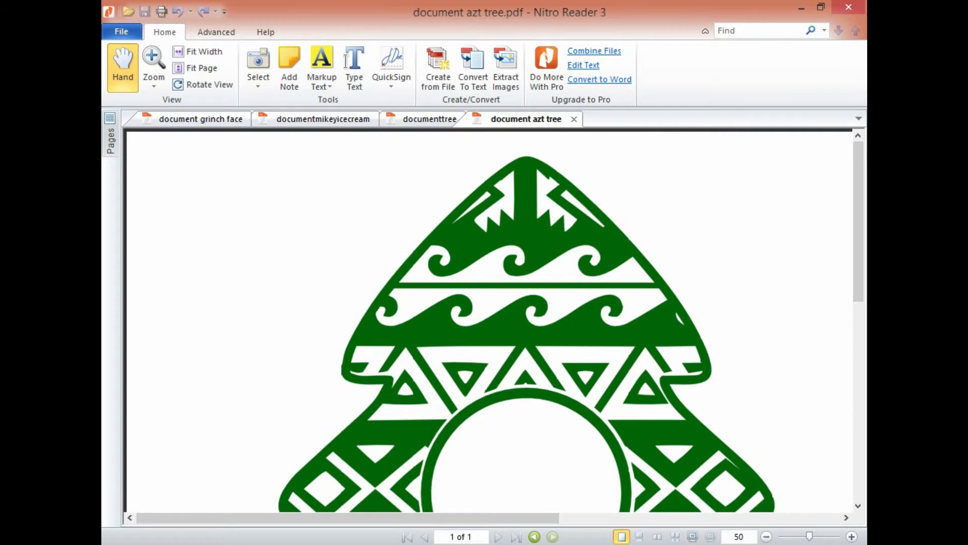
{"action": "key", "text": "Return"}
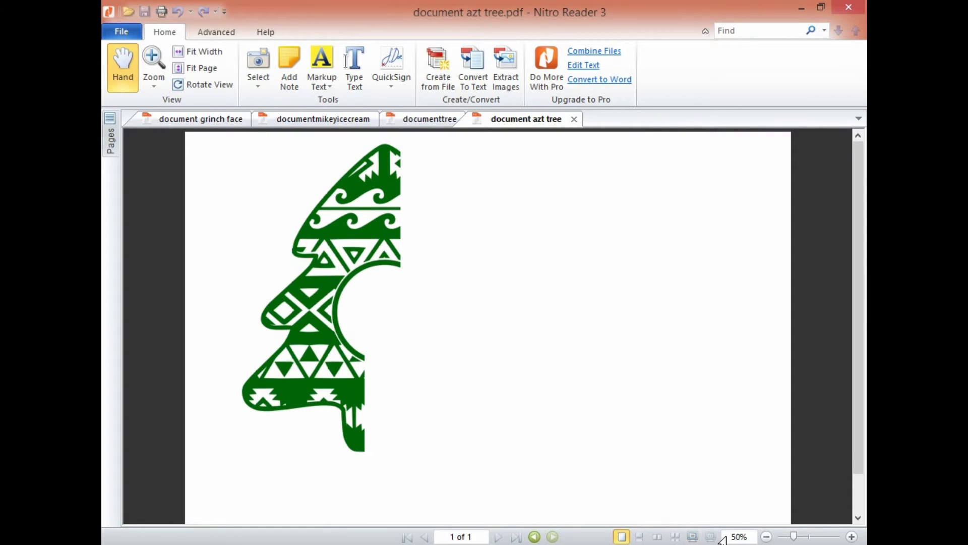
{"action": "left_click", "coordinate": [737, 538]}
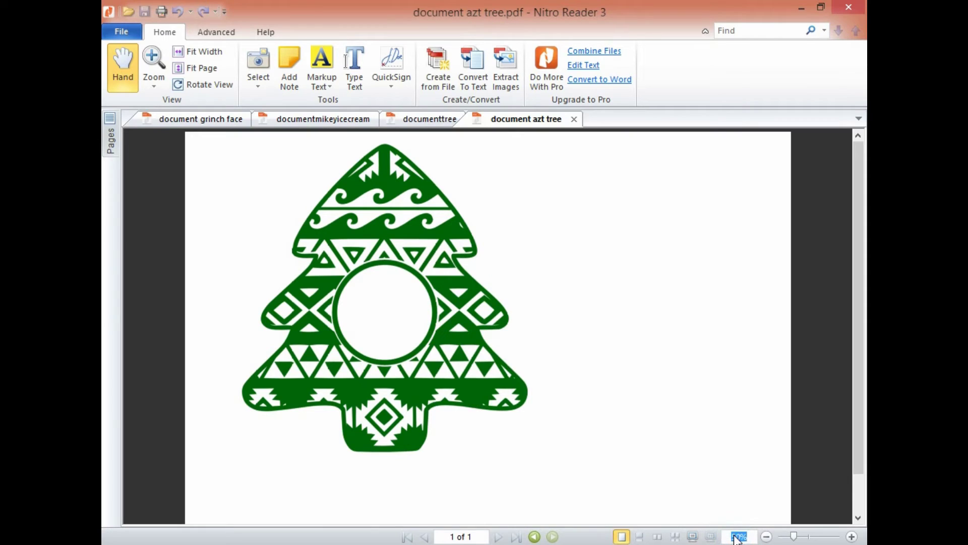
{"action": "key", "text": "Return"}
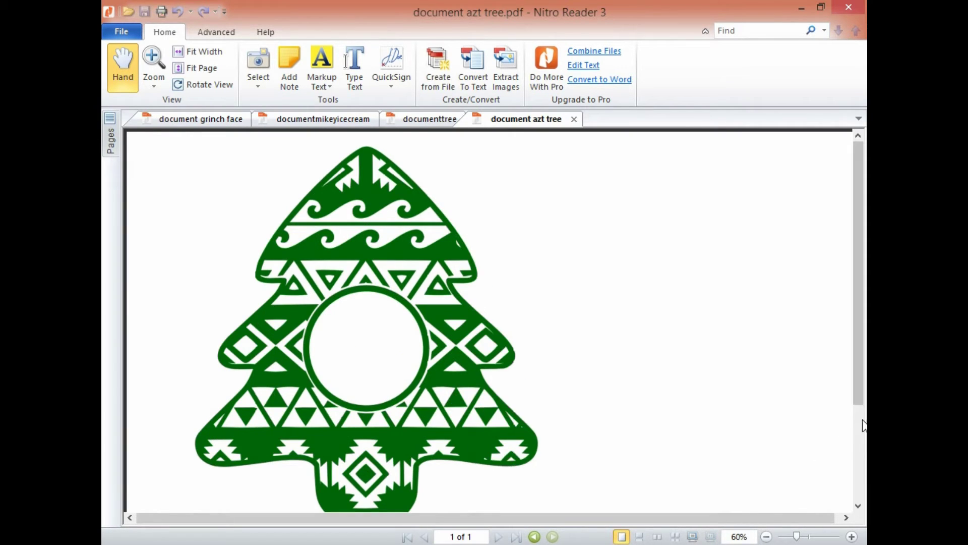
{"action": "left_click", "coordinate": [857, 400]}
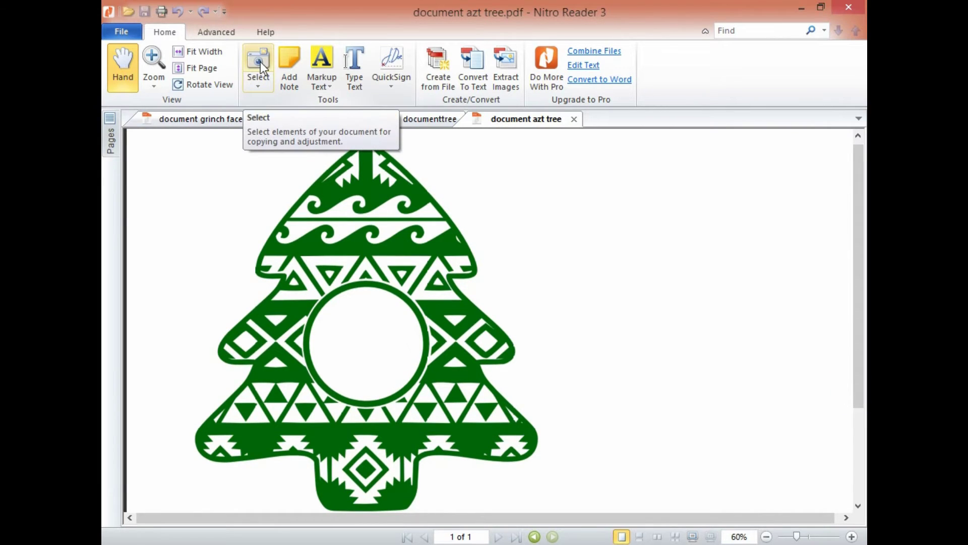
Take a Snapshot of the area enclosing the whole tree and copy it to the clipboard.
{"action": "left_click", "coordinate": [257, 88]}
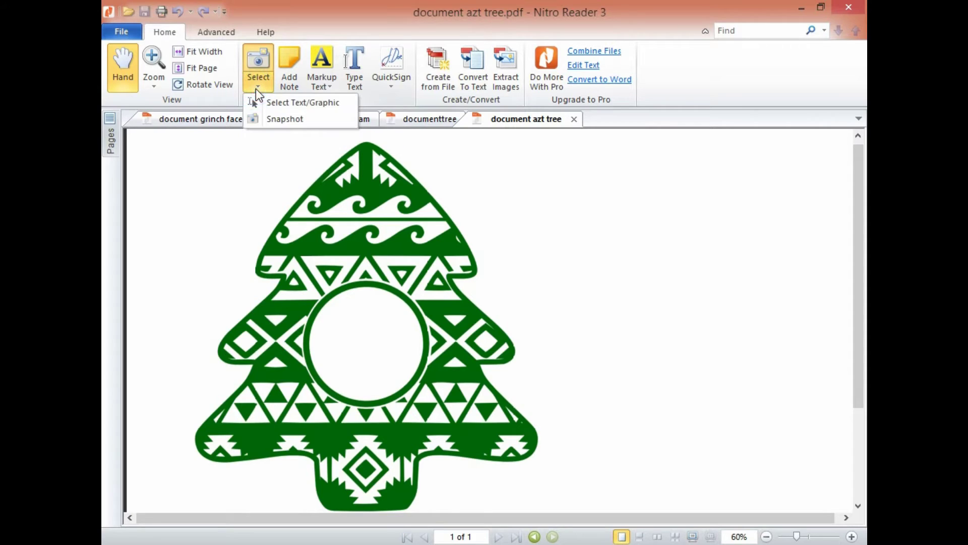
{"action": "left_click", "coordinate": [268, 120]}
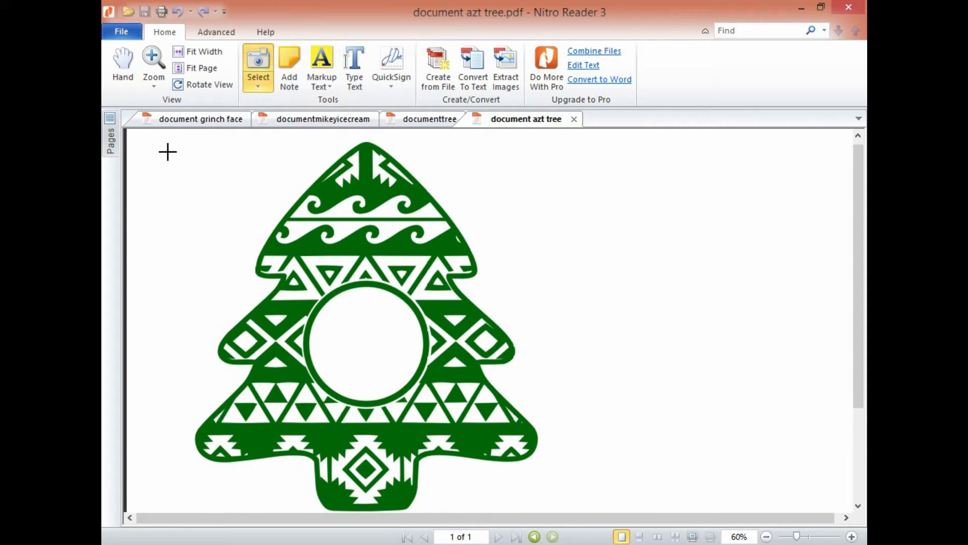
{"action": "left_click_drag", "start_coordinate": [174, 132], "coordinate": [569, 516]}
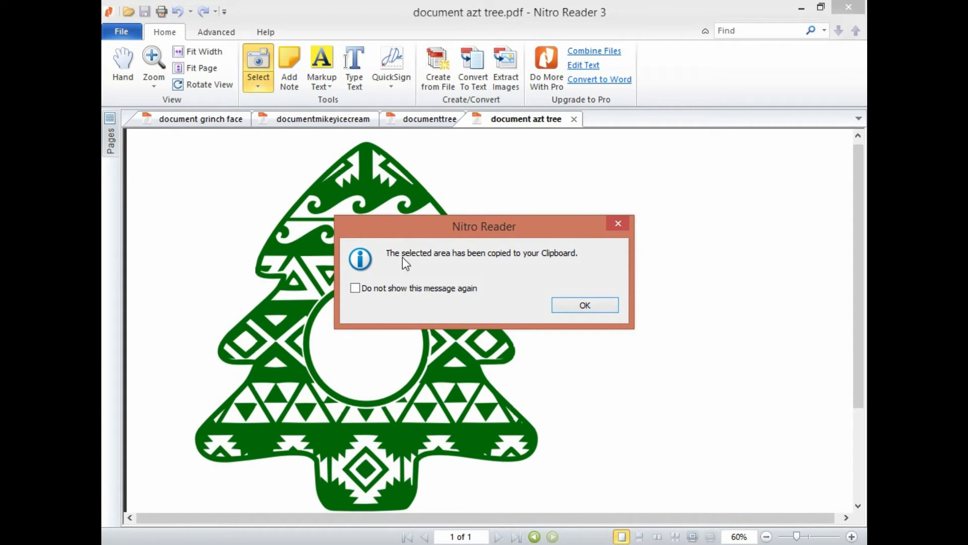
{"action": "left_click", "coordinate": [585, 305]}
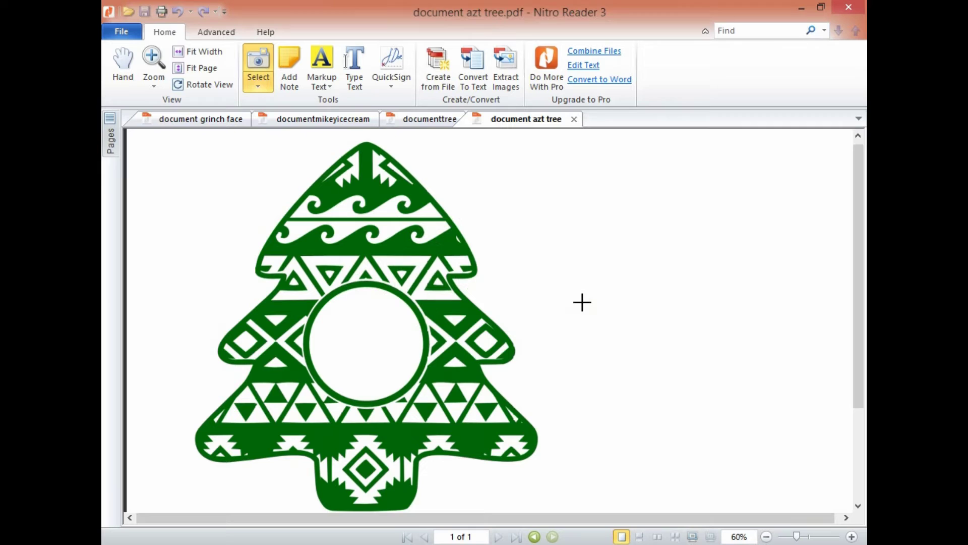
{"action": "left_click", "coordinate": [671, 541]}
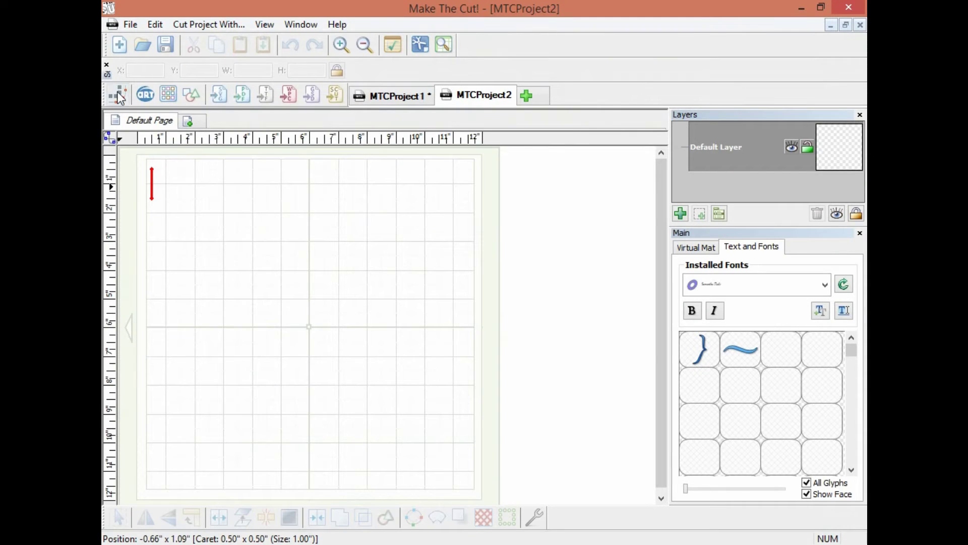
Pixel Trace the pasted clipboard image with a Color Scans count of 8 and import it.
{"action": "left_click", "coordinate": [118, 94]}
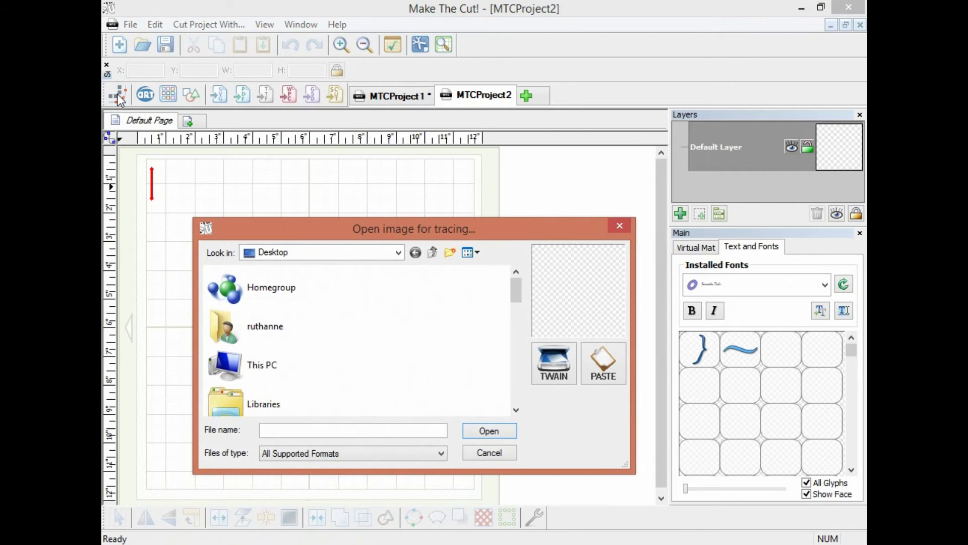
{"action": "left_click", "coordinate": [603, 363]}
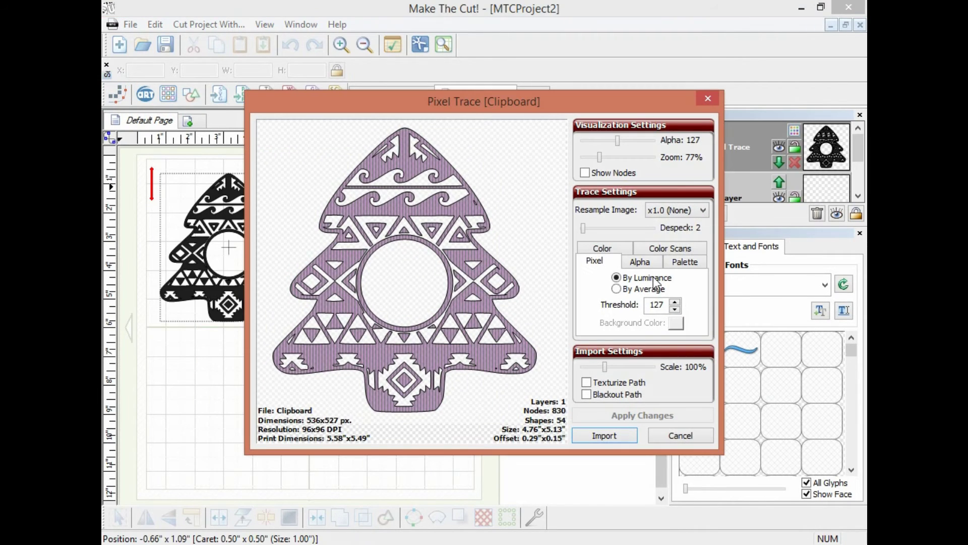
{"action": "left_click", "coordinate": [661, 247]}
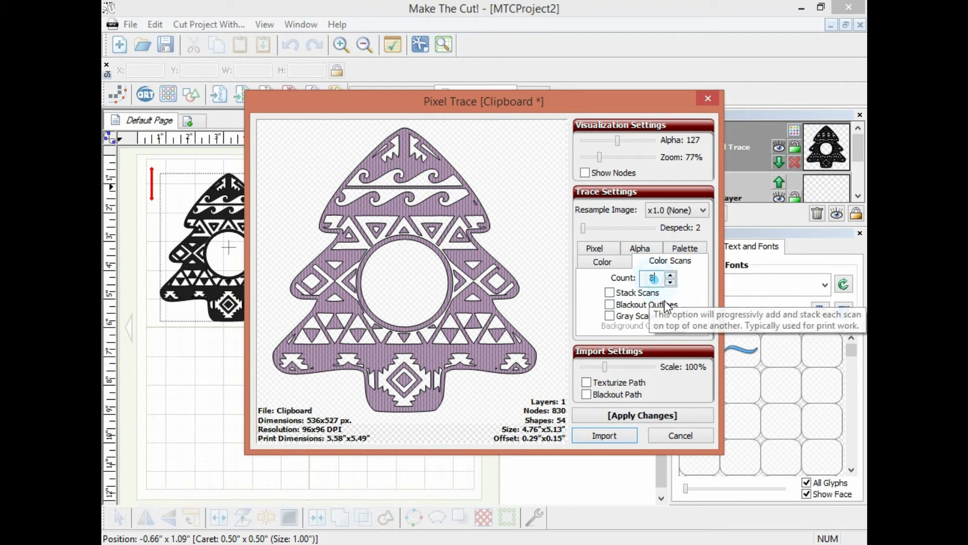
{"action": "type", "text": "8"}
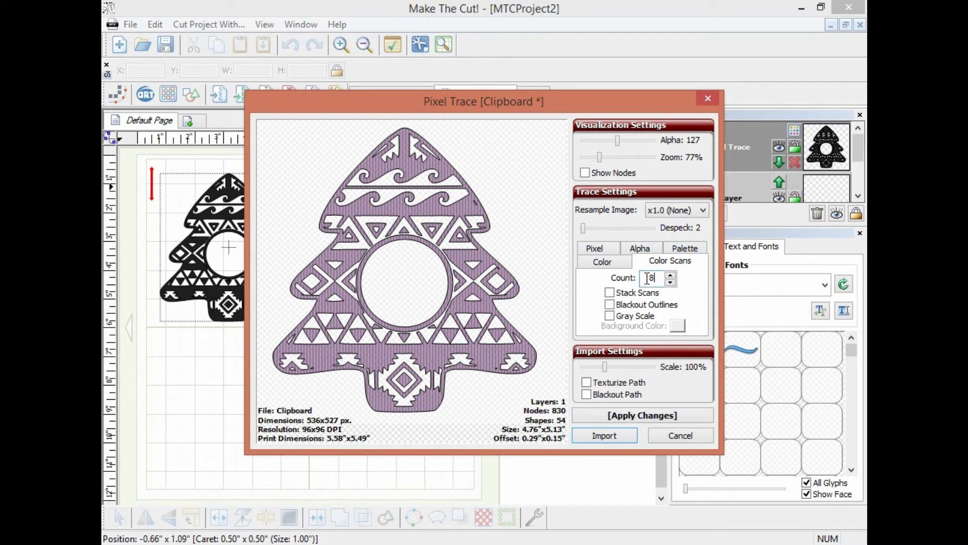
{"action": "left_click", "coordinate": [622, 418]}
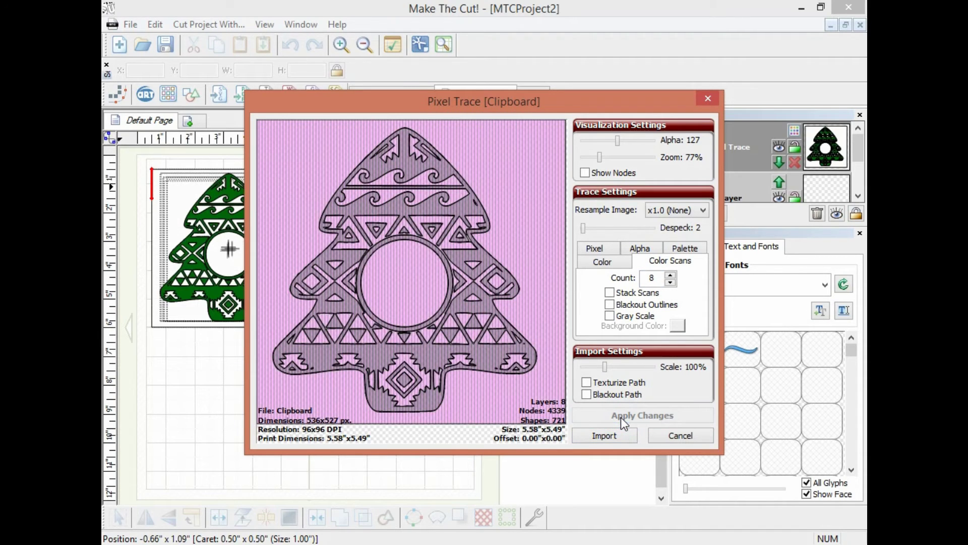
{"action": "left_click", "coordinate": [610, 437]}
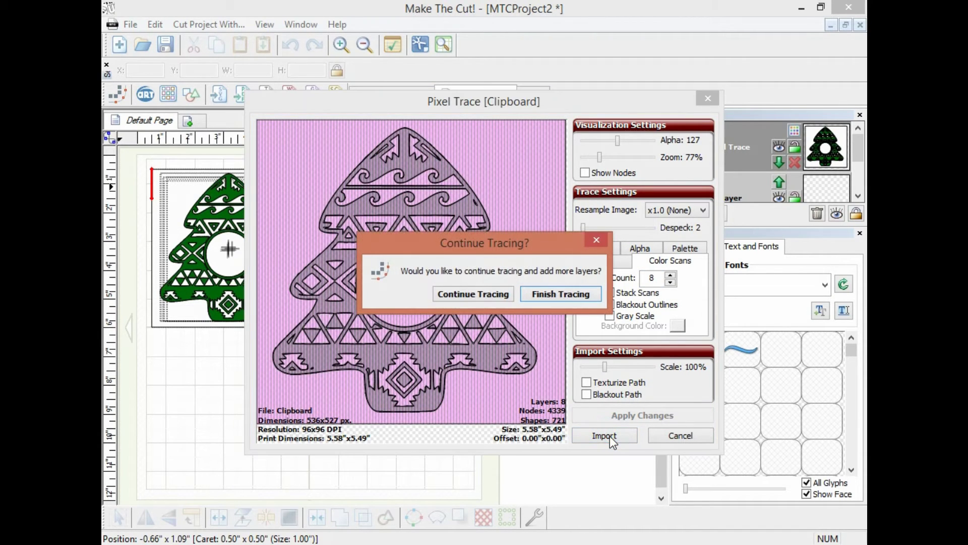
Finish tracing, enlarge the layers list, delete Default Layer and expand Clipboard Trace's sublayers.
{"action": "left_click", "coordinate": [561, 294]}
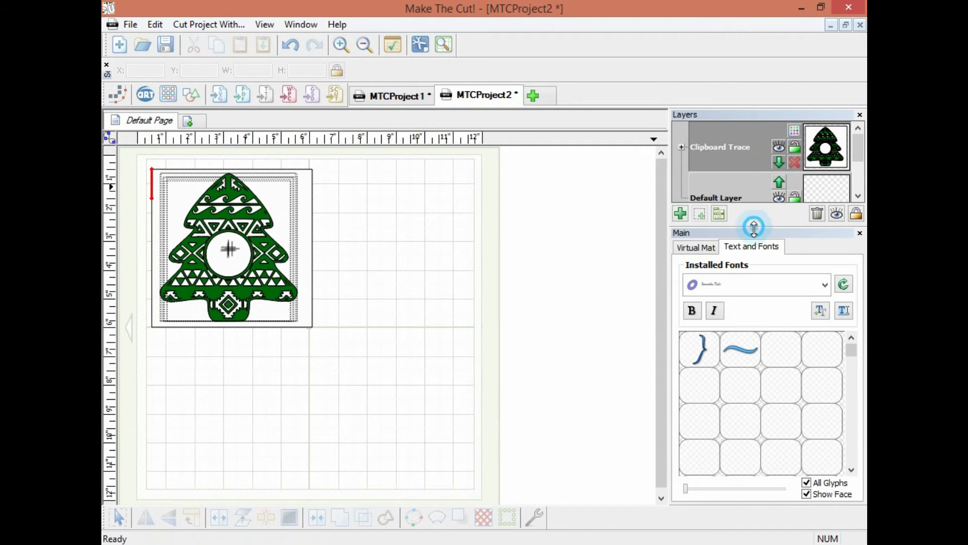
{"action": "left_click_drag", "start_coordinate": [754, 224], "coordinate": [757, 441]}
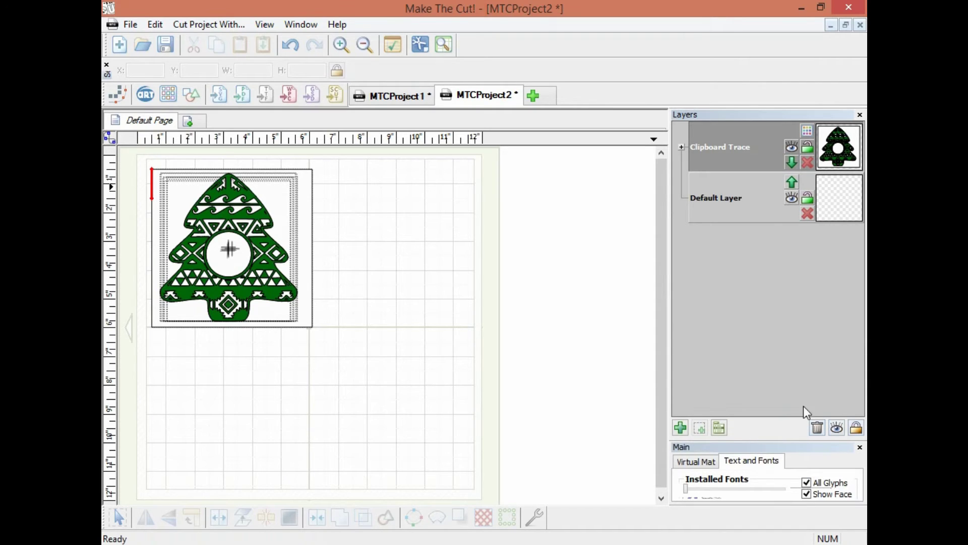
{"action": "left_click", "coordinate": [808, 214]}
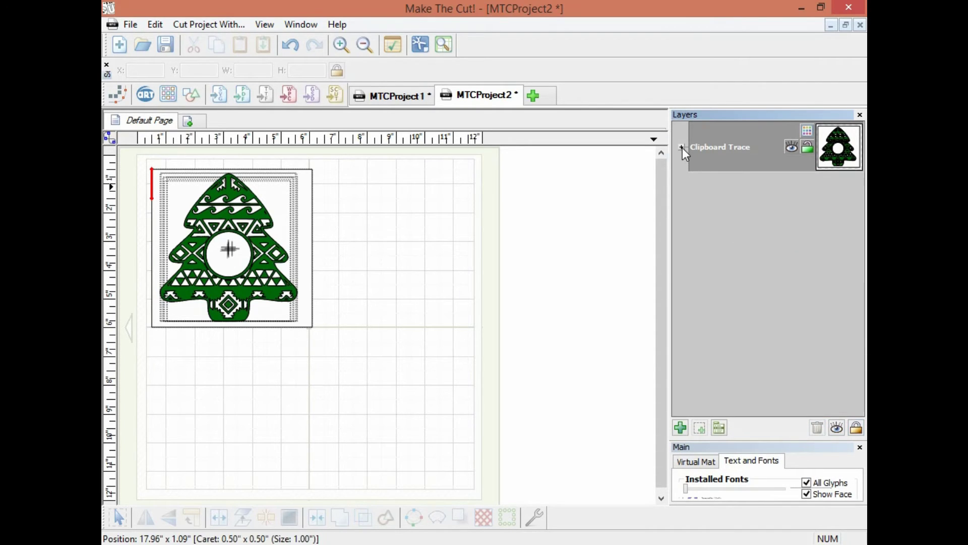
{"action": "left_click", "coordinate": [682, 147]}
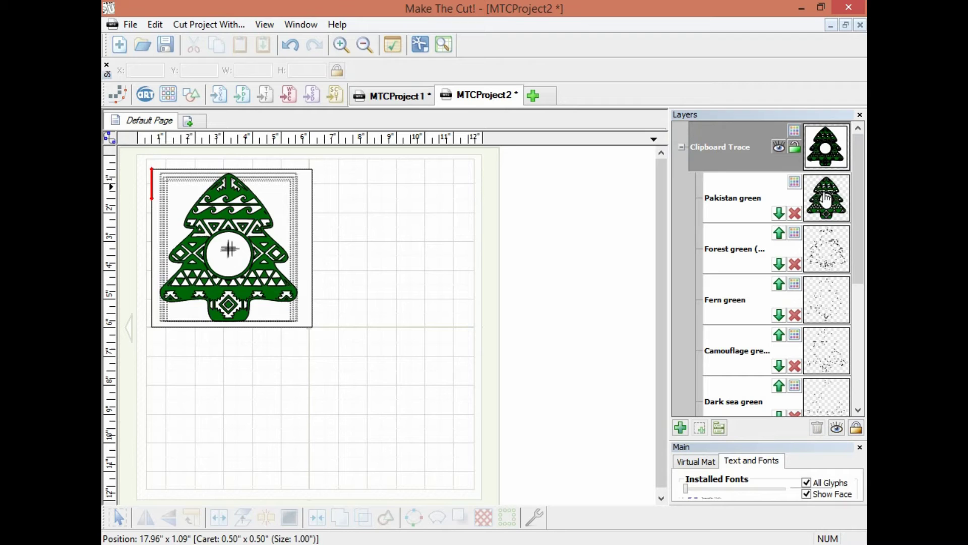
Select the whole traced tree and enlarge it to about 12.35 by 12.15 inches.
{"action": "left_click", "coordinate": [824, 205]}
{"action": "left_click", "coordinate": [821, 256]}
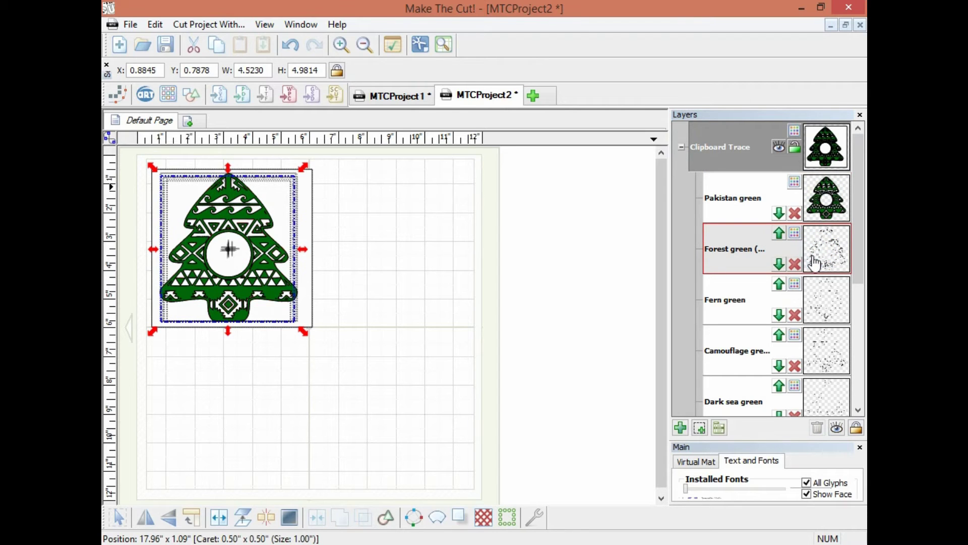
{"action": "left_click", "coordinate": [826, 148]}
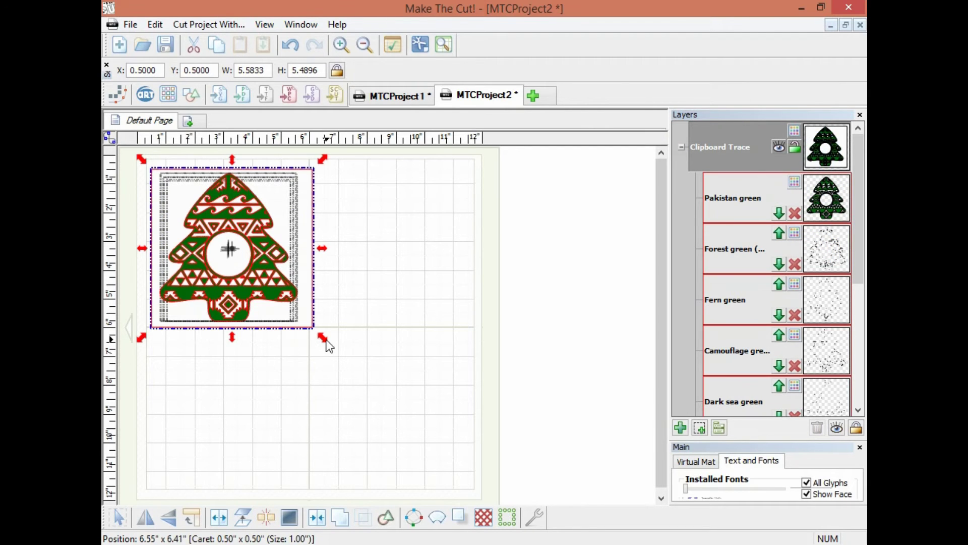
{"action": "left_click_drag", "start_coordinate": [326, 340], "coordinate": [533, 485]}
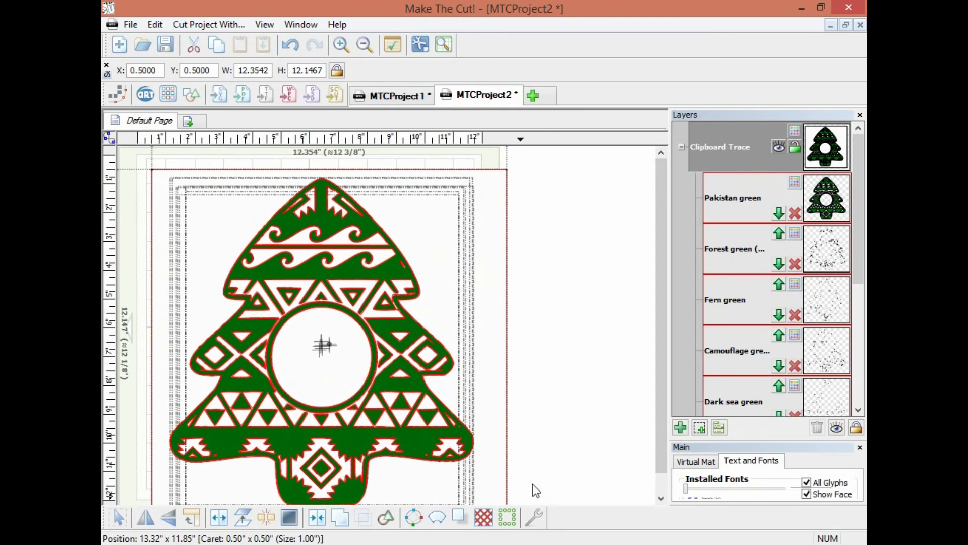
Delete the Forest green, Fern green, Camouflage green, both Dark sea green and Cambridge Blue layers.
{"action": "left_click", "coordinate": [825, 196]}
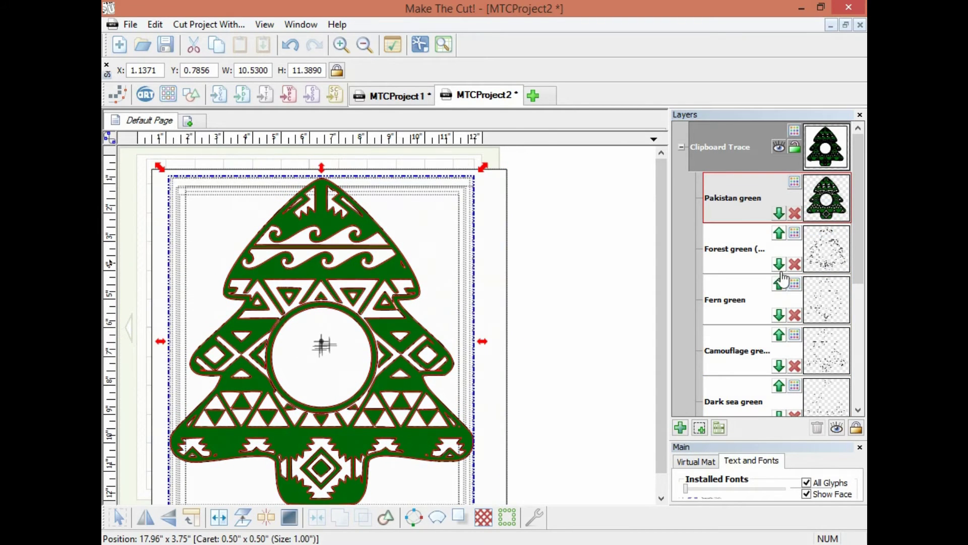
{"action": "left_click", "coordinate": [795, 264]}
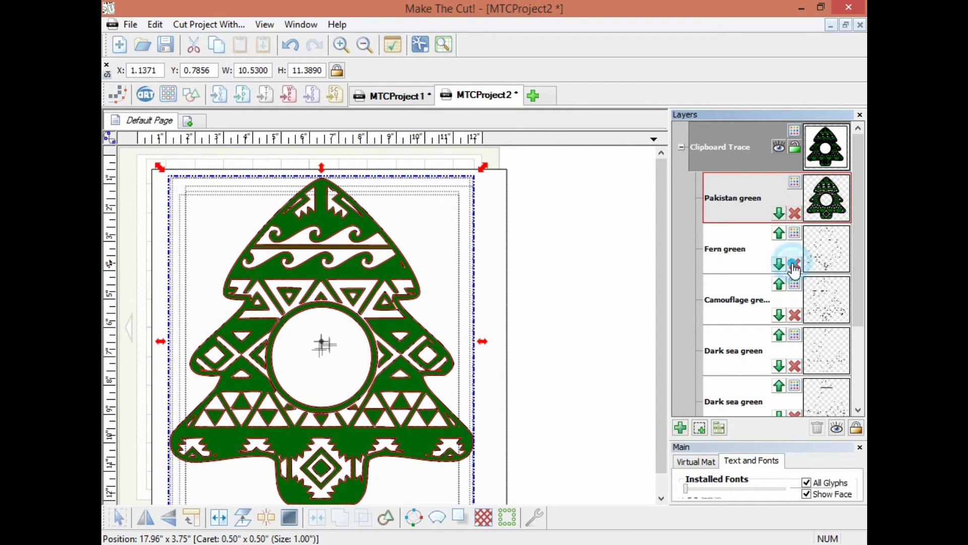
{"action": "left_click", "coordinate": [794, 264]}
{"action": "left_click", "coordinate": [795, 264]}
{"action": "left_click", "coordinate": [795, 265]}
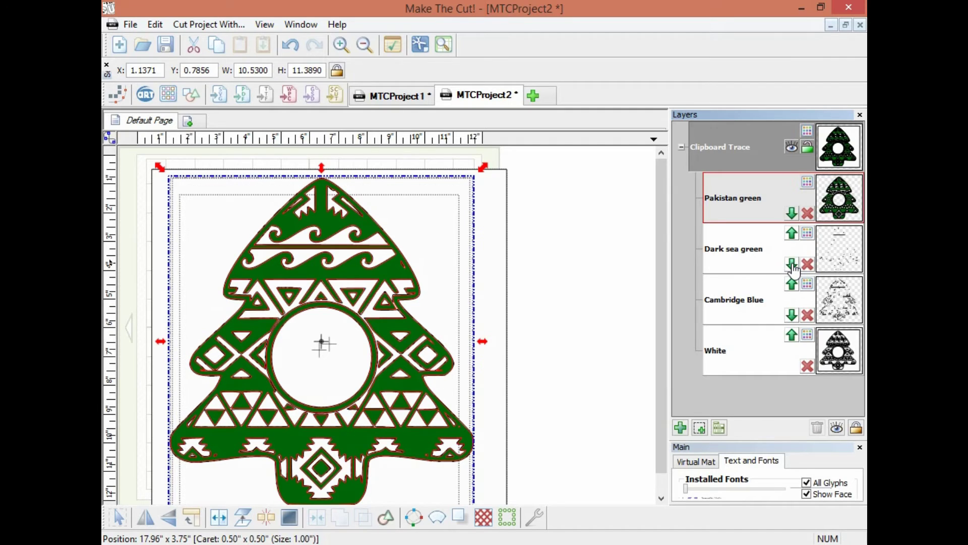
{"action": "left_click", "coordinate": [807, 265]}
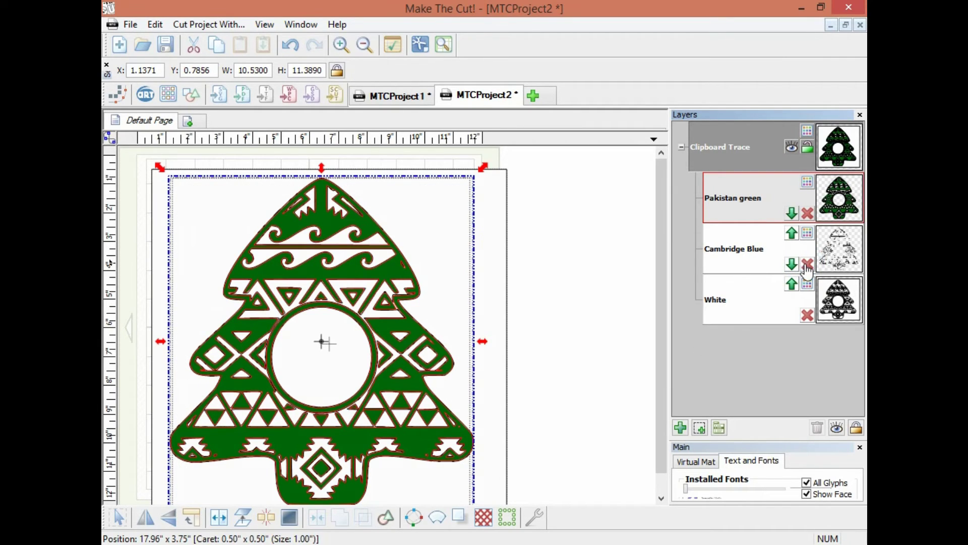
{"action": "left_click", "coordinate": [807, 264]}
{"action": "left_click", "coordinate": [822, 266]}
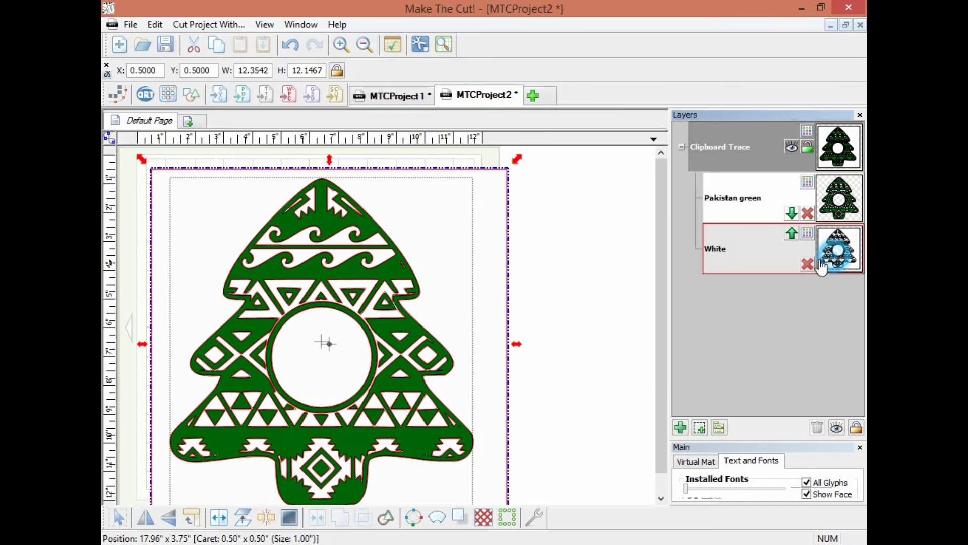
{"action": "mouse_move", "coordinate": [822, 266]}
{"action": "left_mouse_down"}
{"action": "mouse_move", "coordinate": [653, 264]}
{"action": "mouse_move", "coordinate": [484, 245]}
{"action": "mouse_move", "coordinate": [475, 230]}
{"action": "mouse_move", "coordinate": [698, 262]}
{"action": "mouse_move", "coordinate": [790, 290]}
{"action": "left_mouse_up"}
Delete the White layer, check the Cut Preview, and select the Pakistan green tree.
{"action": "left_click", "coordinate": [807, 265]}
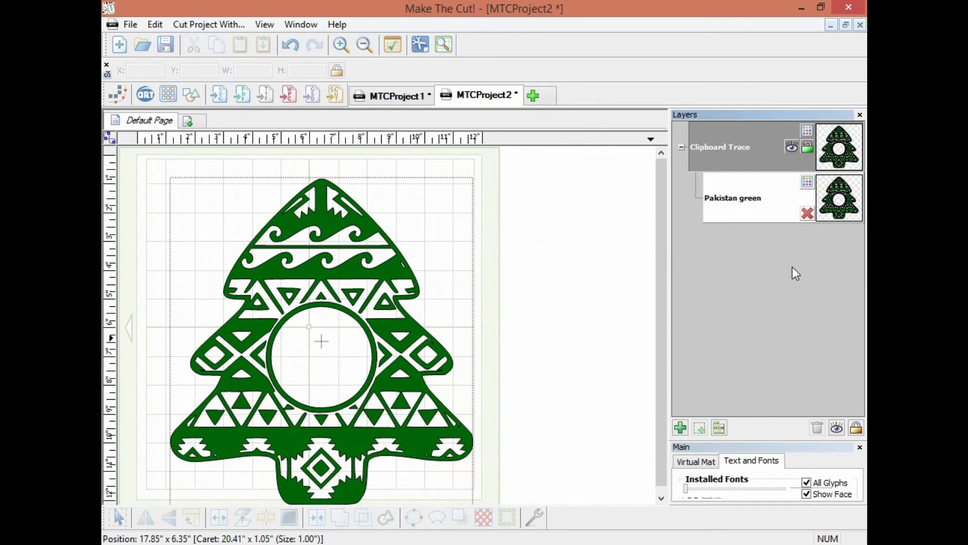
{"action": "left_click_drag", "start_coordinate": [659, 262], "coordinate": [669, 307]}
{"action": "left_click", "coordinate": [445, 45]}
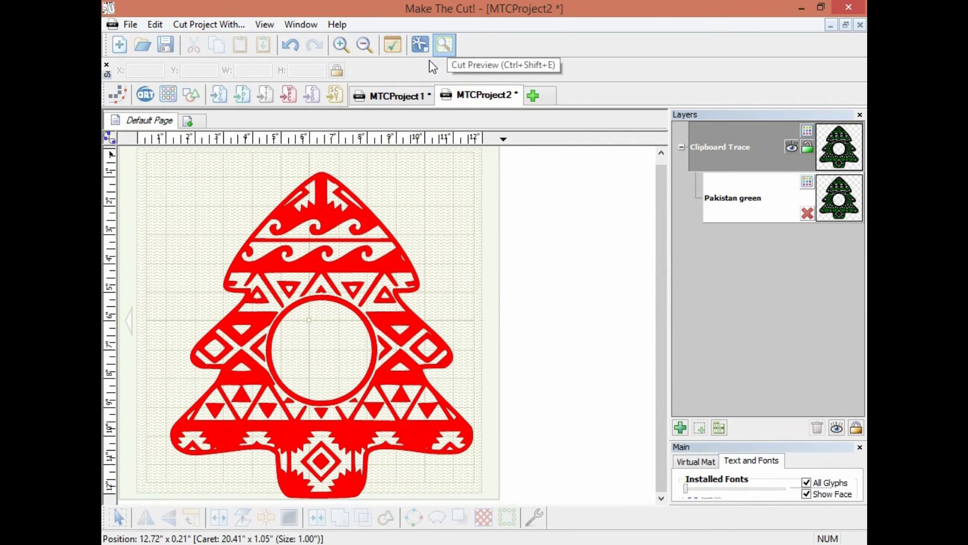
{"action": "left_click", "coordinate": [362, 485]}
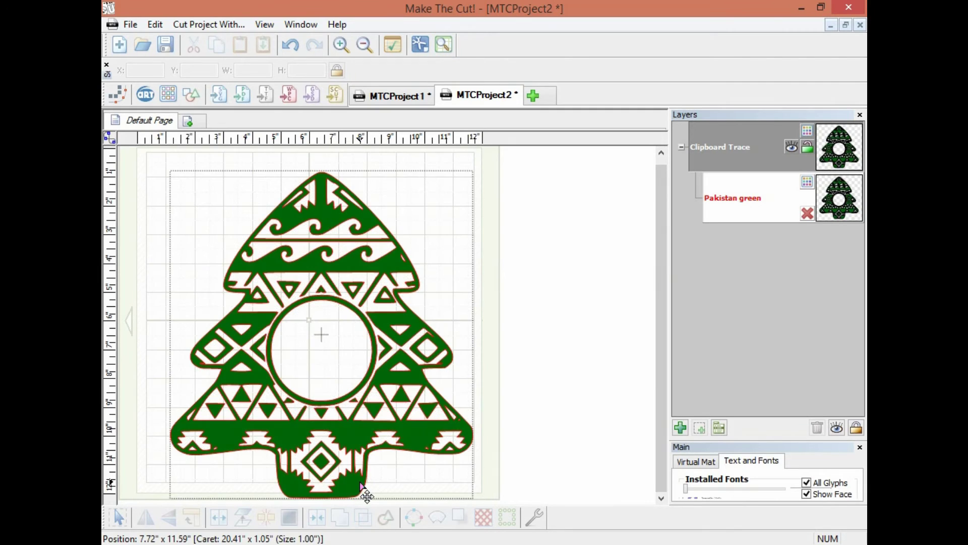
{"action": "left_click", "coordinate": [840, 198]}
Export the selected tree to the Desktop as the SVG file 'azttree'.
{"action": "left_click", "coordinate": [132, 24]}
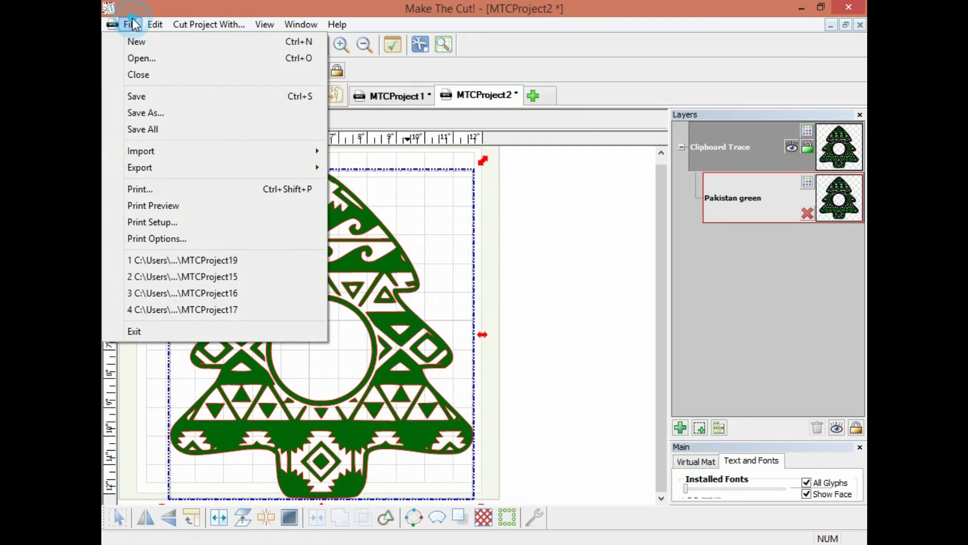
{"action": "mouse_move", "coordinate": [127, 167]}
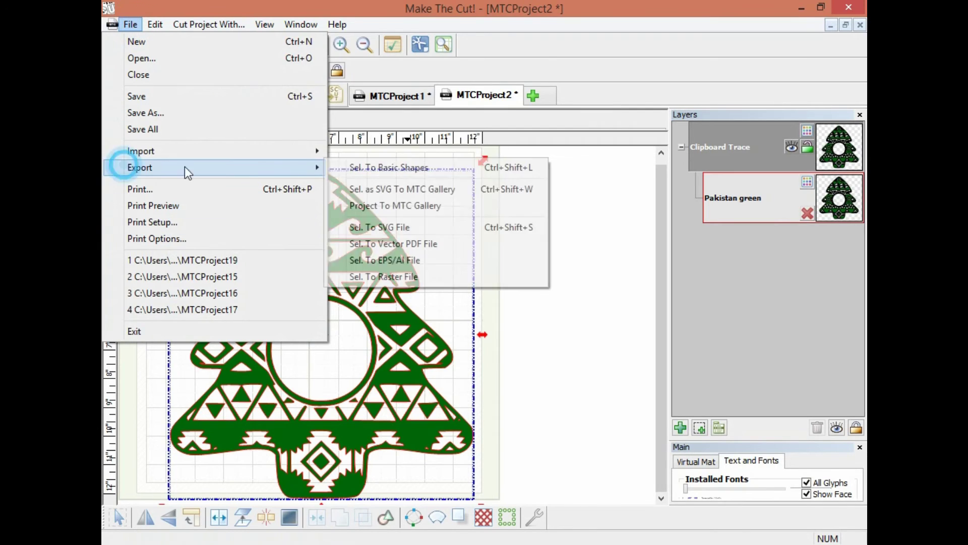
{"action": "left_click", "coordinate": [377, 227]}
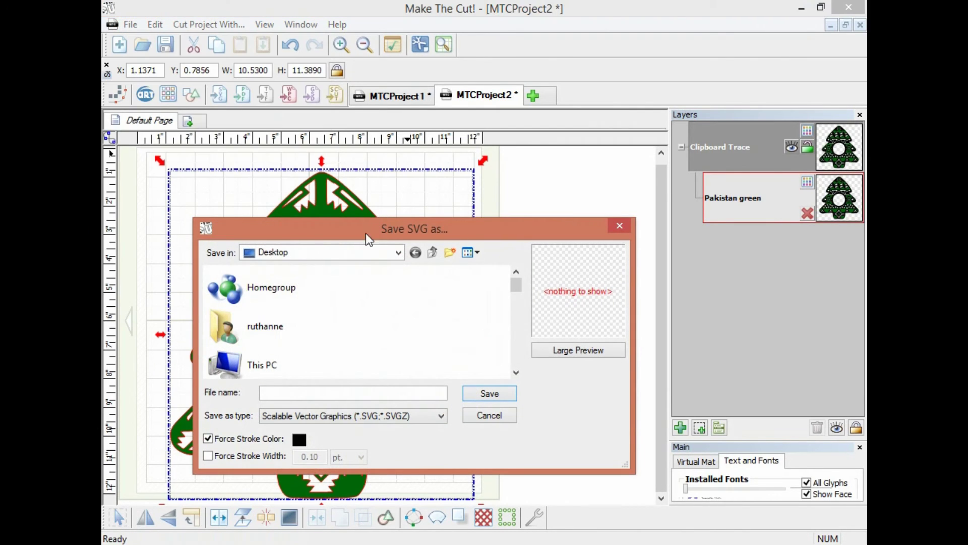
{"action": "left_click", "coordinate": [313, 391]}
{"action": "left_click", "coordinate": [489, 393]}
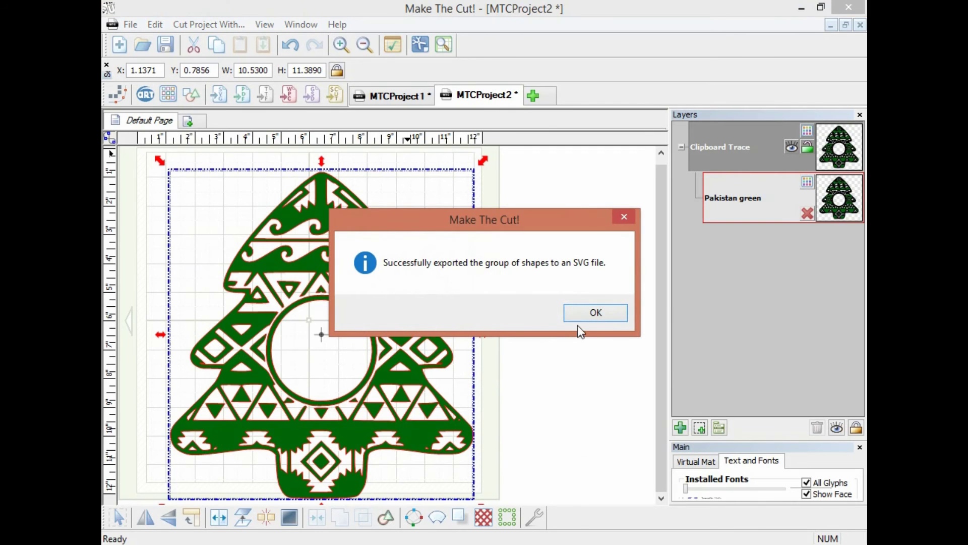
{"action": "left_click", "coordinate": [577, 316]}
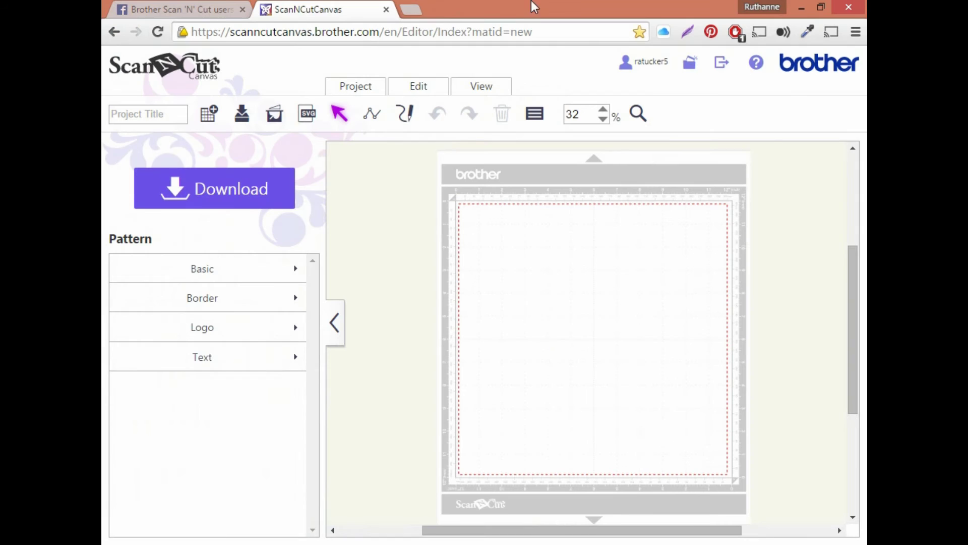
Import azttree.svg onto the mat at 11.33 by 10.52 inches and select it.
{"action": "left_click", "coordinate": [308, 113]}
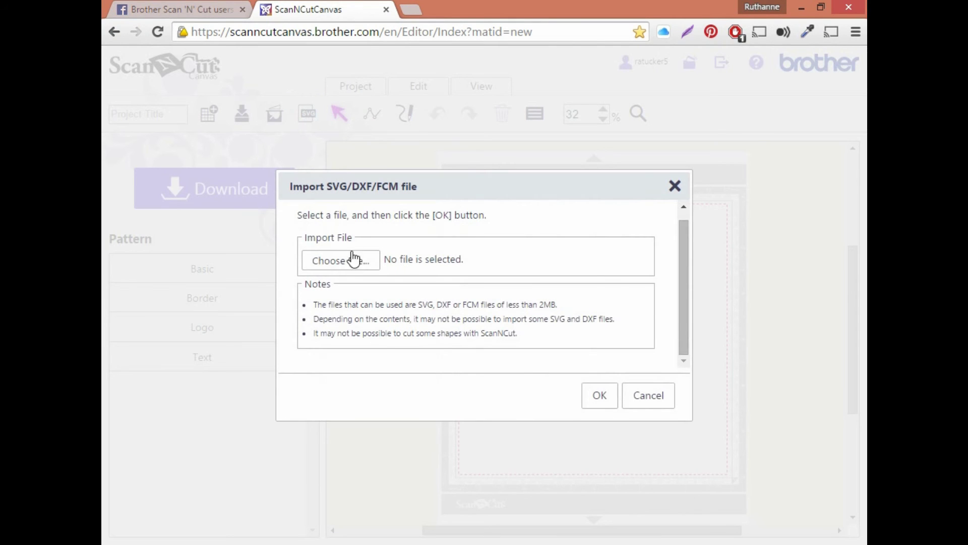
{"action": "left_click", "coordinate": [350, 261]}
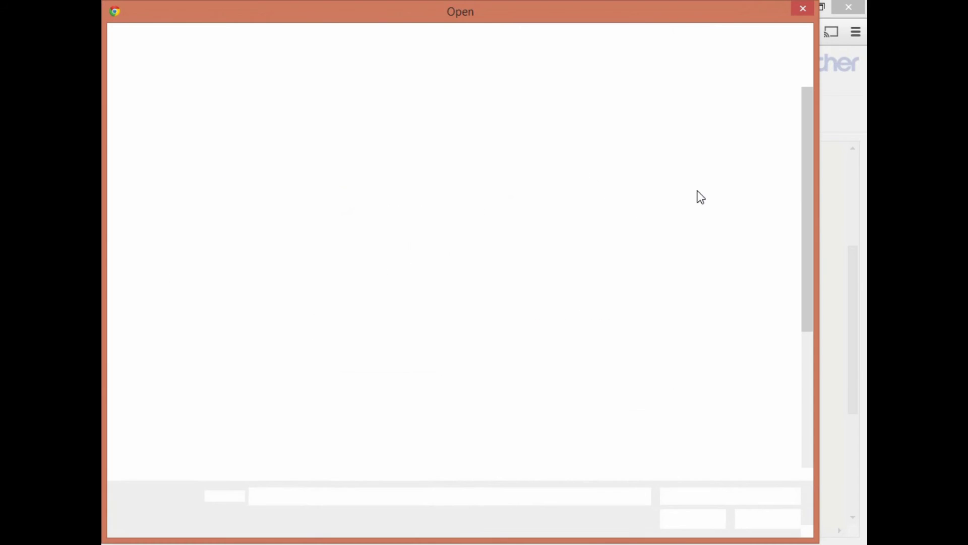
{"action": "left_click", "coordinate": [646, 332]}
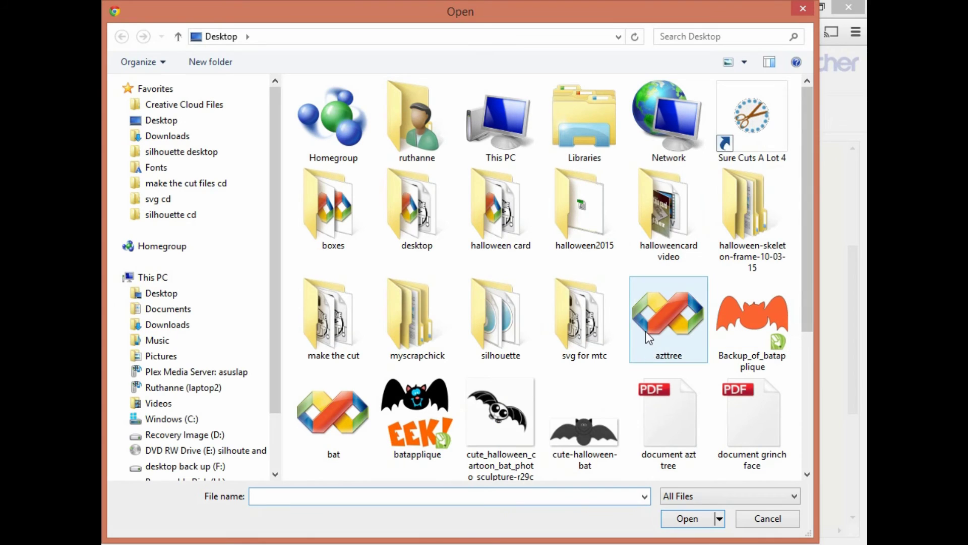
{"action": "left_click", "coordinate": [680, 522]}
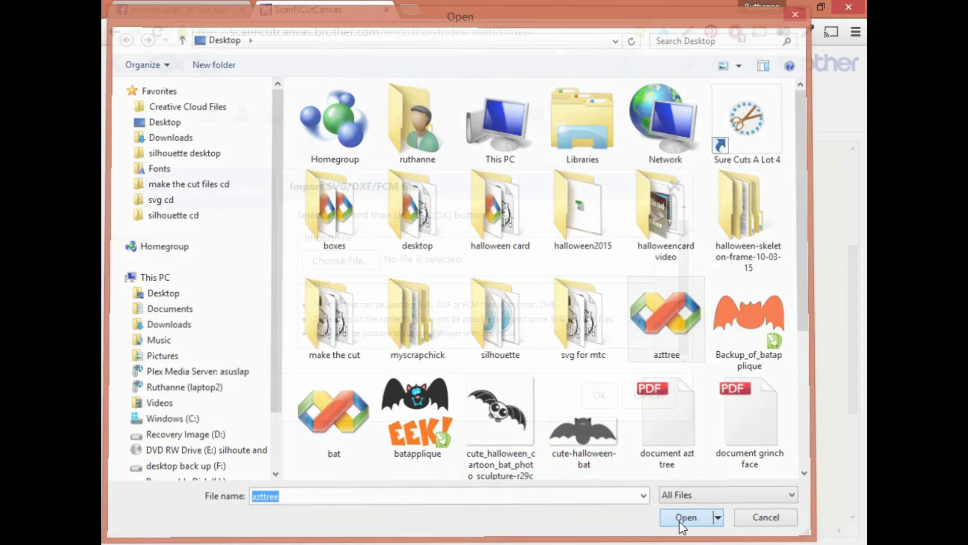
{"action": "left_click", "coordinate": [602, 398]}
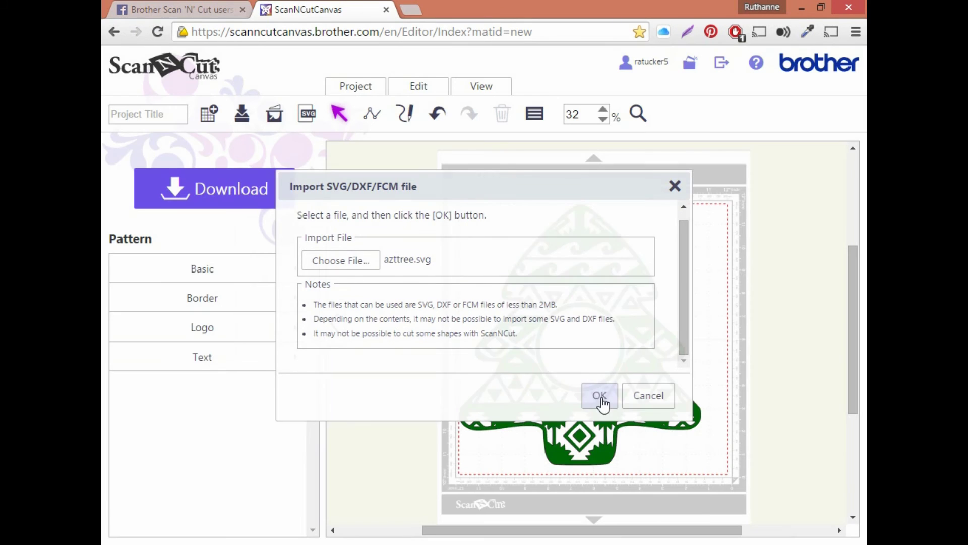
{"action": "left_click", "coordinate": [490, 423]}
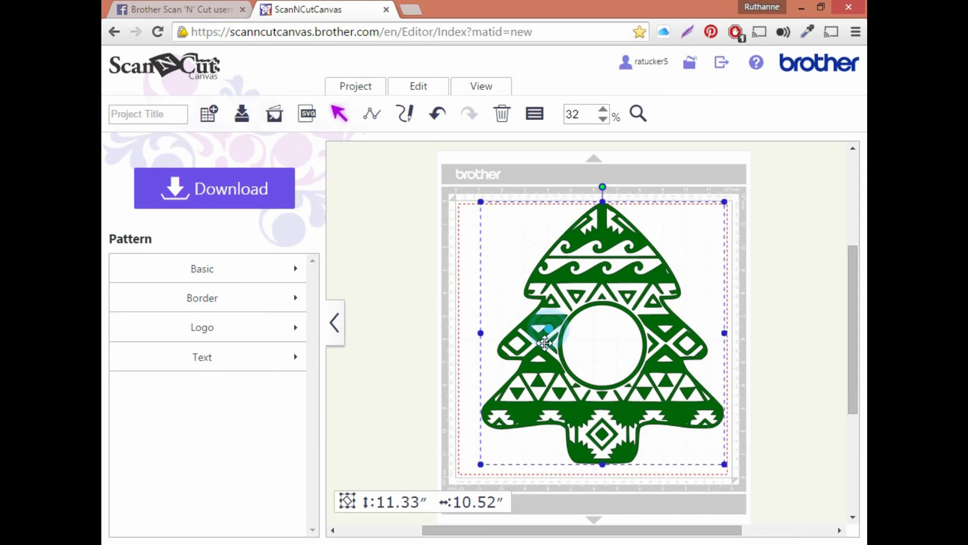
Centre the 11.33 by 10.52 inch tree within the mat's cutting area and bring up the download options for the ScanNCut.
{"action": "left_click_drag", "start_coordinate": [550, 327], "coordinate": [540, 340]}
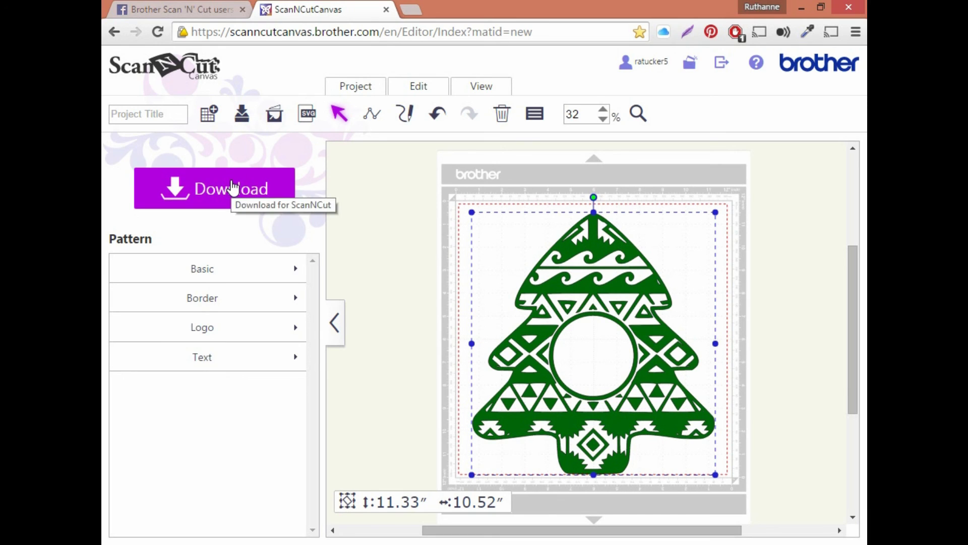
{"action": "left_click", "coordinate": [232, 188]}
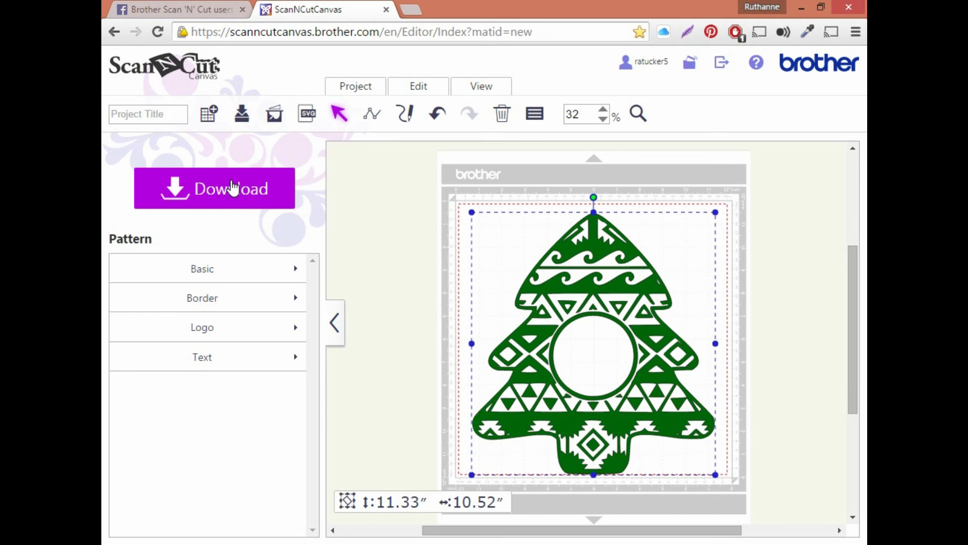